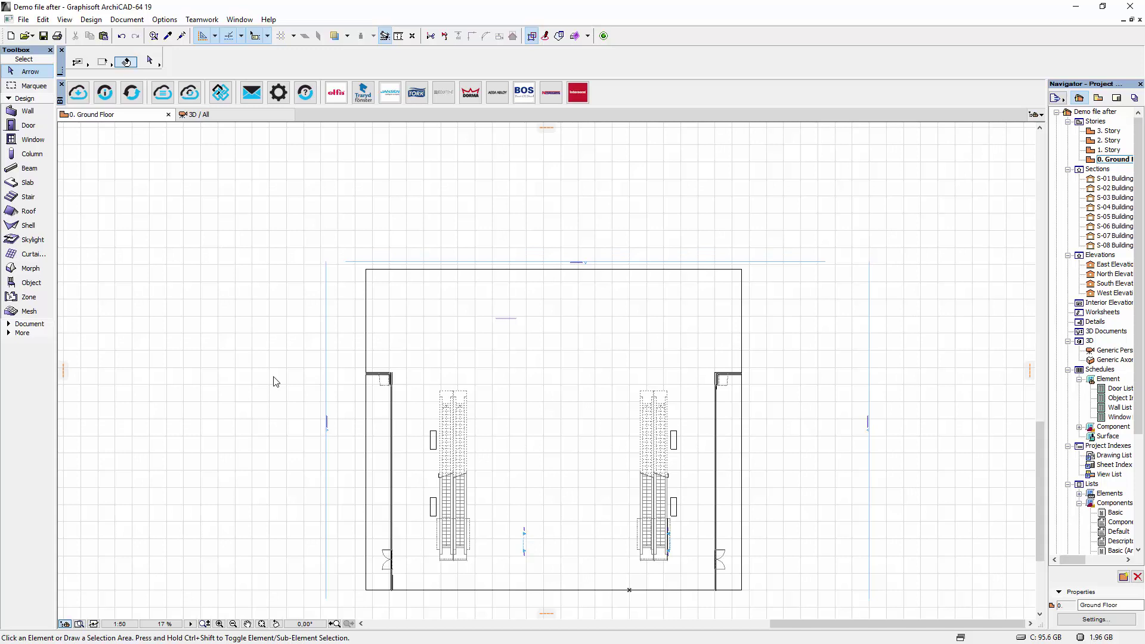
Search the BIMobject catalogue for the thyssenkrupp brand to list its escalators and moving walks.
left_click(78, 94)
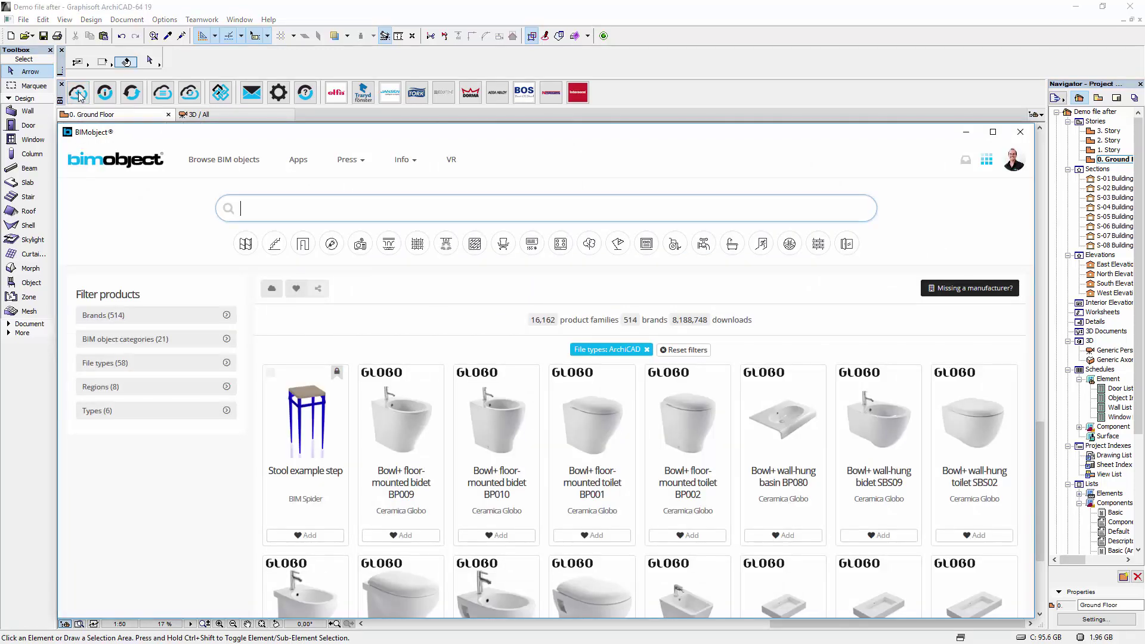
type("thyssenkr")
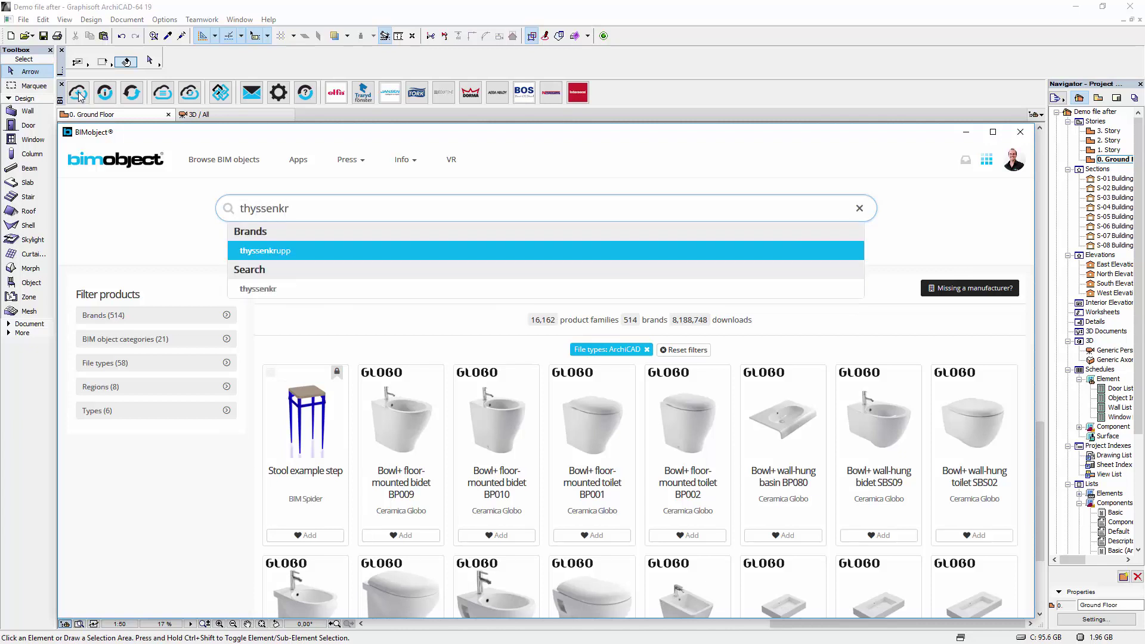
key("Return")
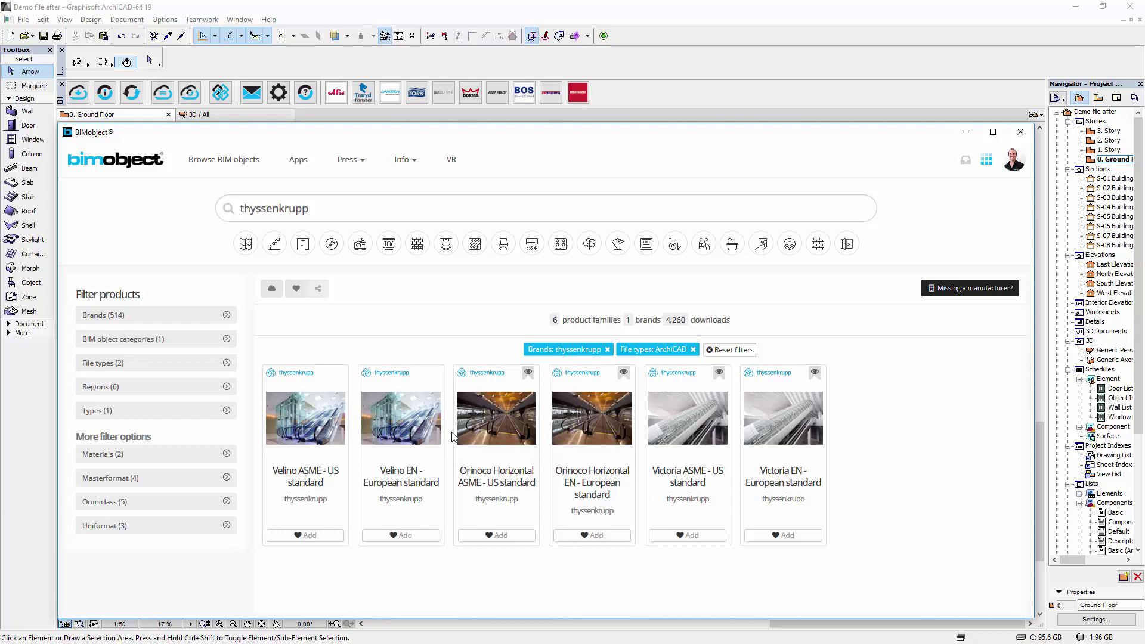
Open the Orinoco Horizontal EN - European standard product page.
left_click(588, 428)
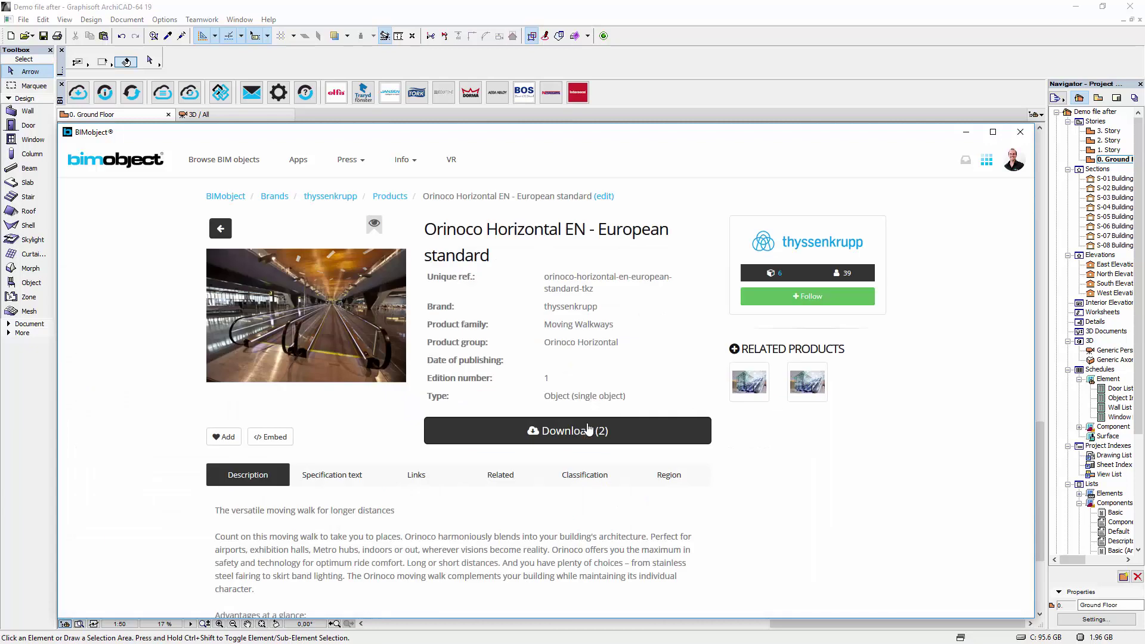
scroll(587, 428, "down", 1)
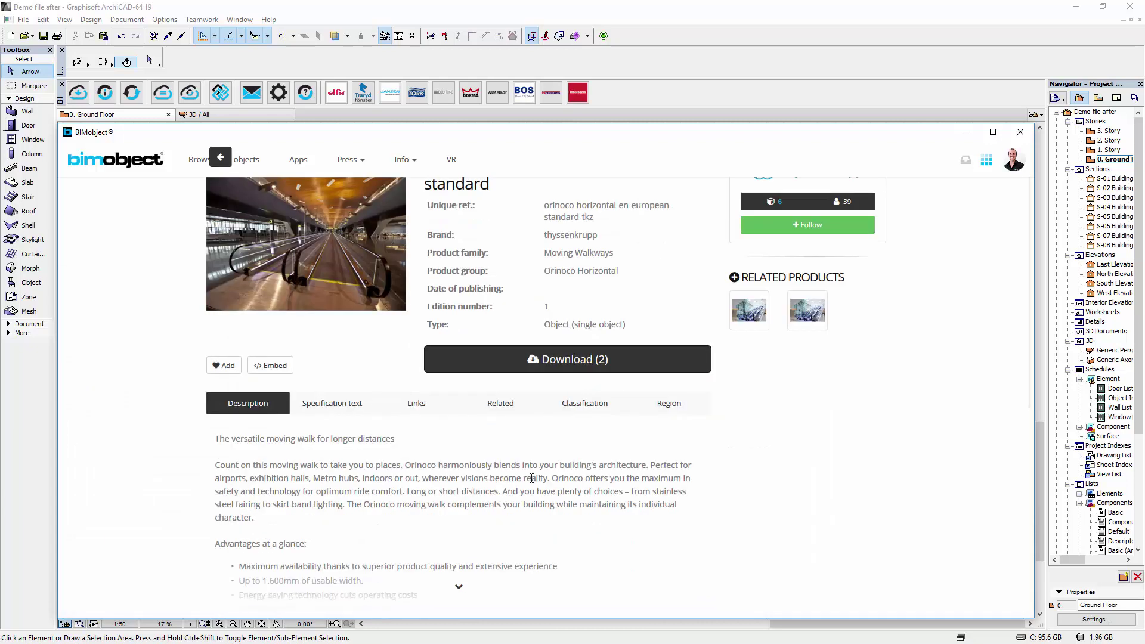
scroll(449, 527, "down", 1)
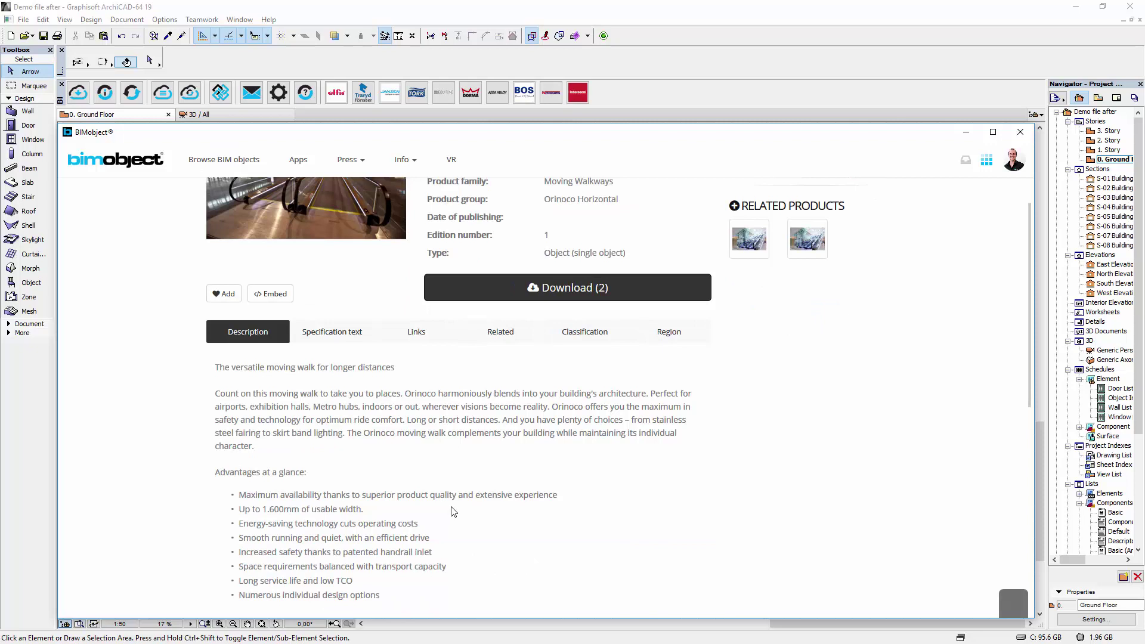
Review its specification text, links, related information, classification codes and regional availability.
left_click(344, 340)
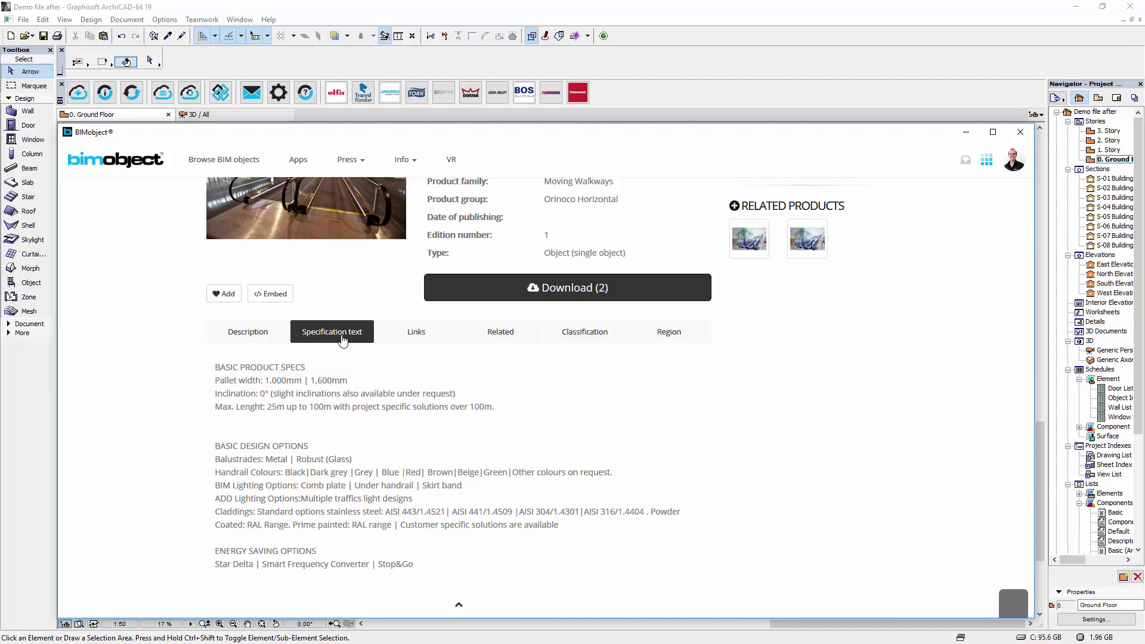
left_click(409, 339)
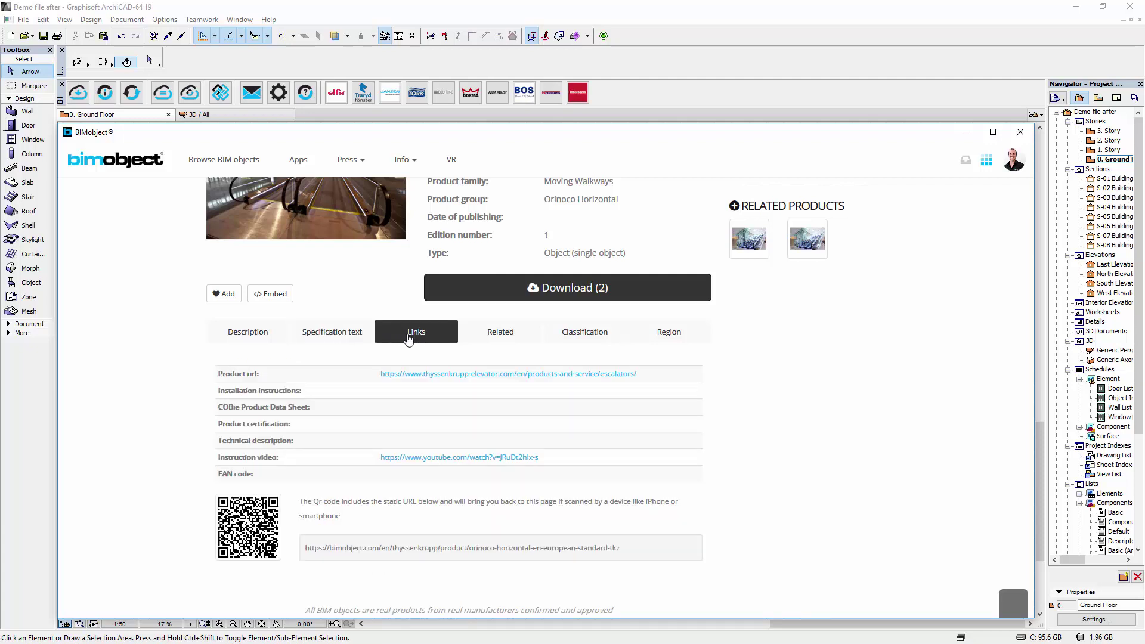
left_click(483, 337)
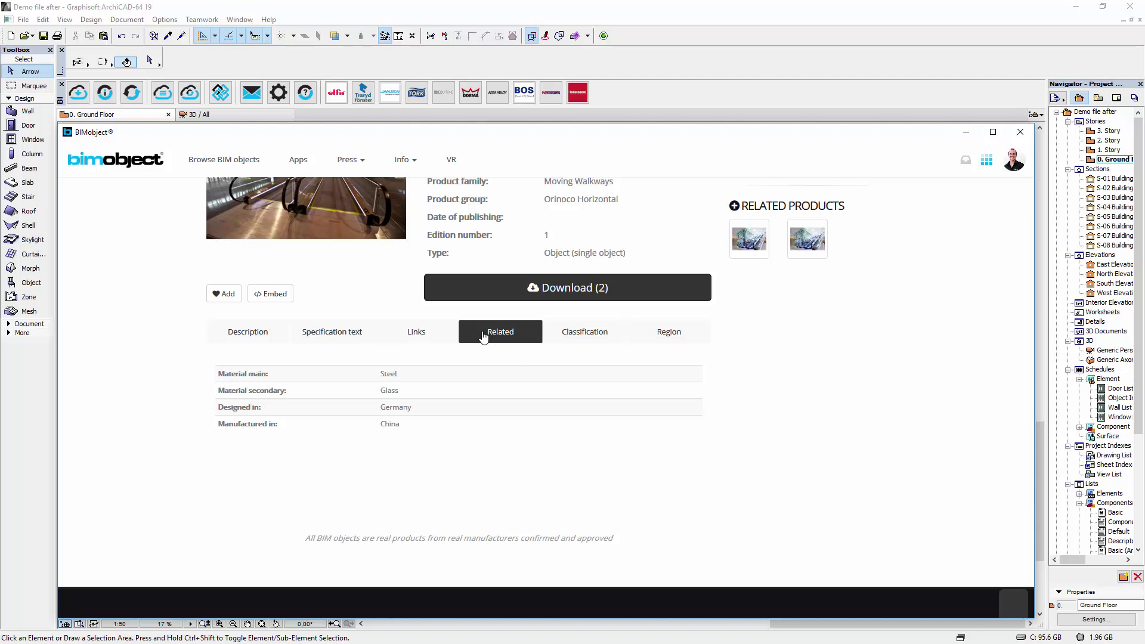
left_click(584, 333)
scroll(586, 332, "down", 1)
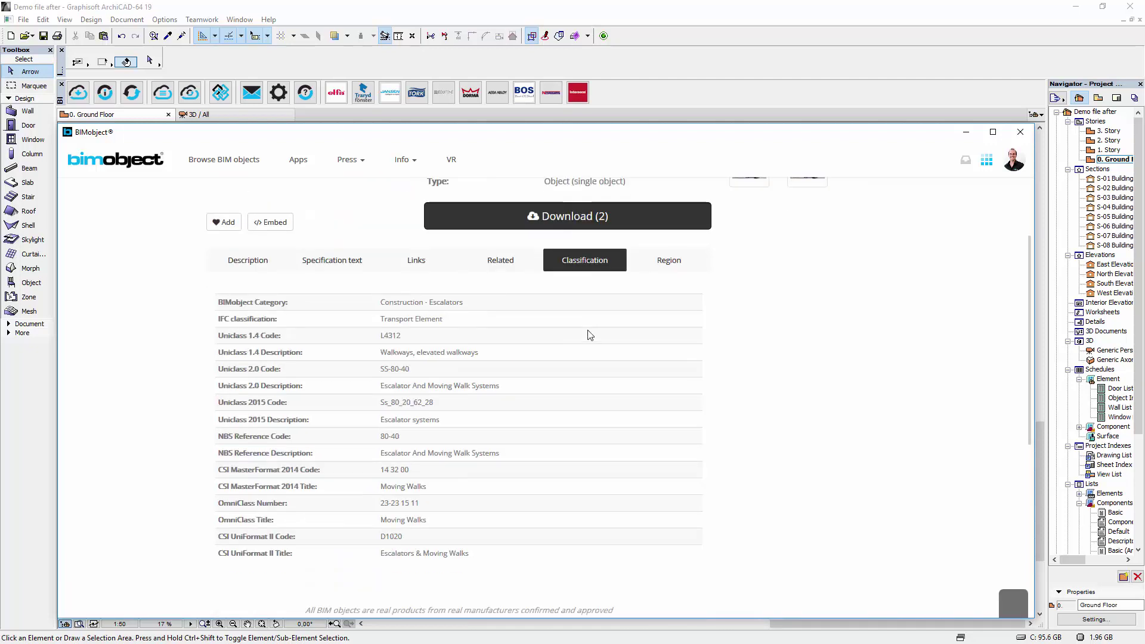
left_click(663, 266)
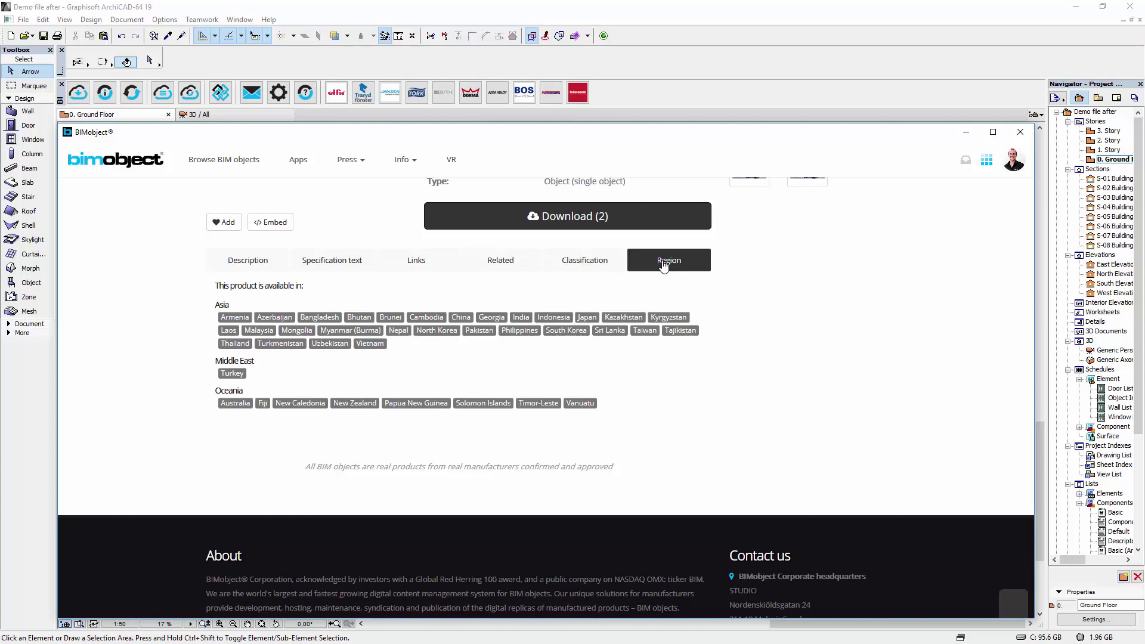
scroll(659, 268, "up", 3)
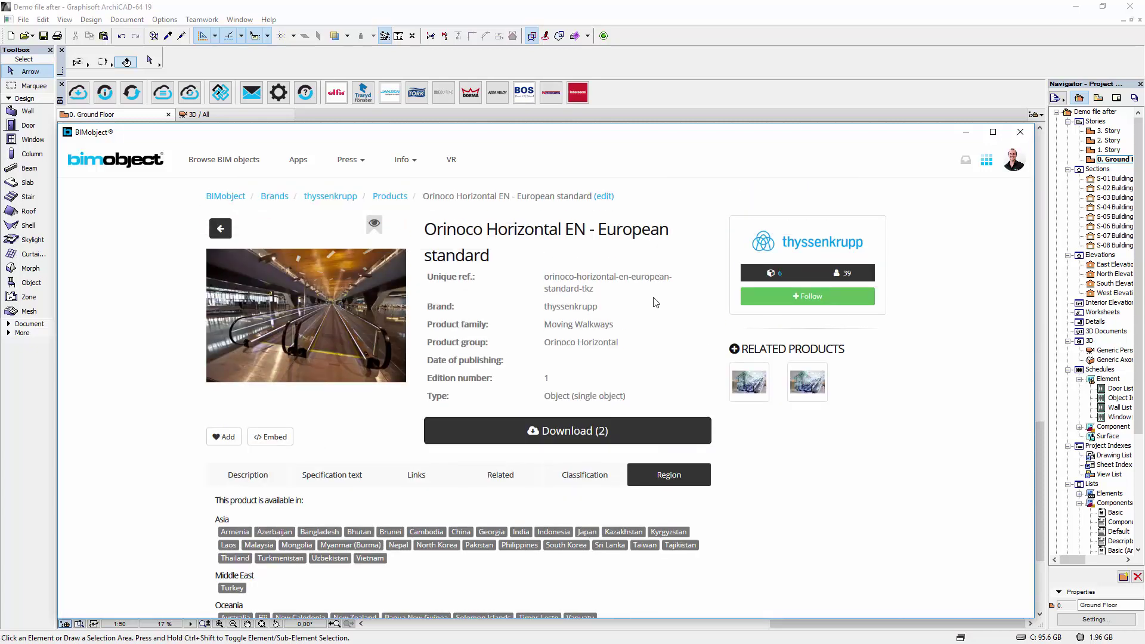
Download the Orinoco Horizontal EN115 ArchiCAD object file.
left_click(563, 436)
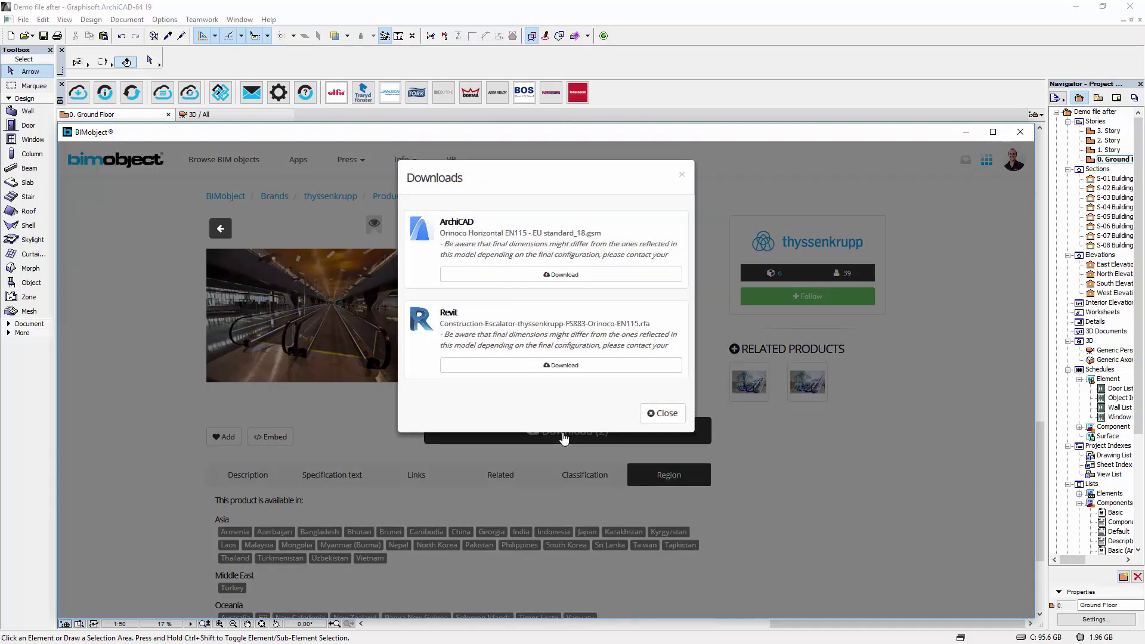
left_click(560, 274)
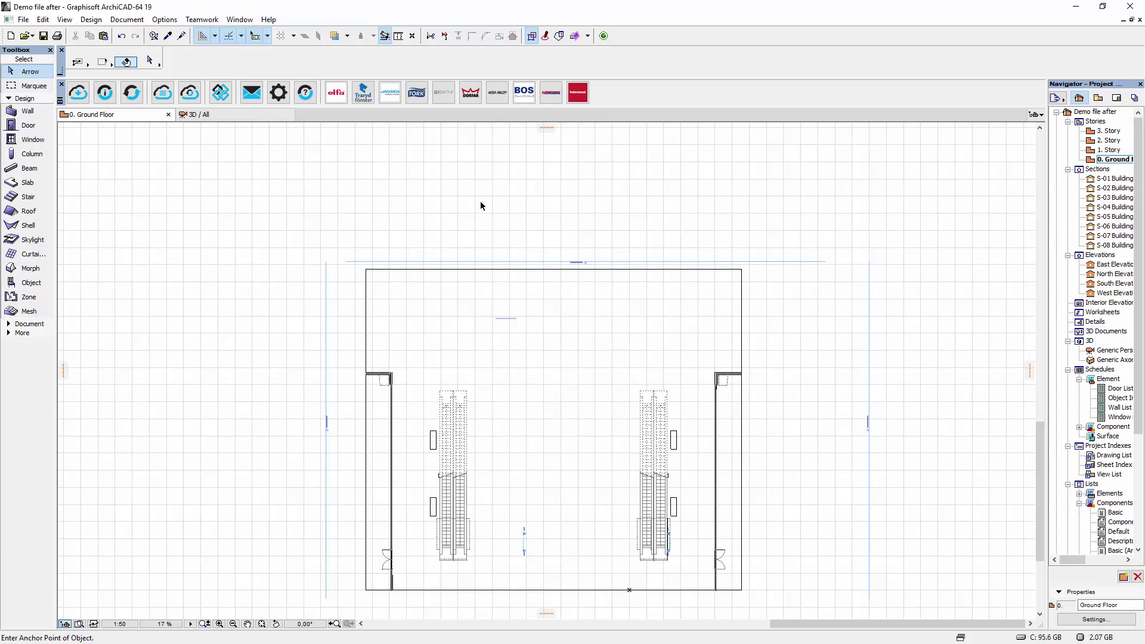
Open the stair default settings and check the 20000 mm total length range.
double_click(20, 198)
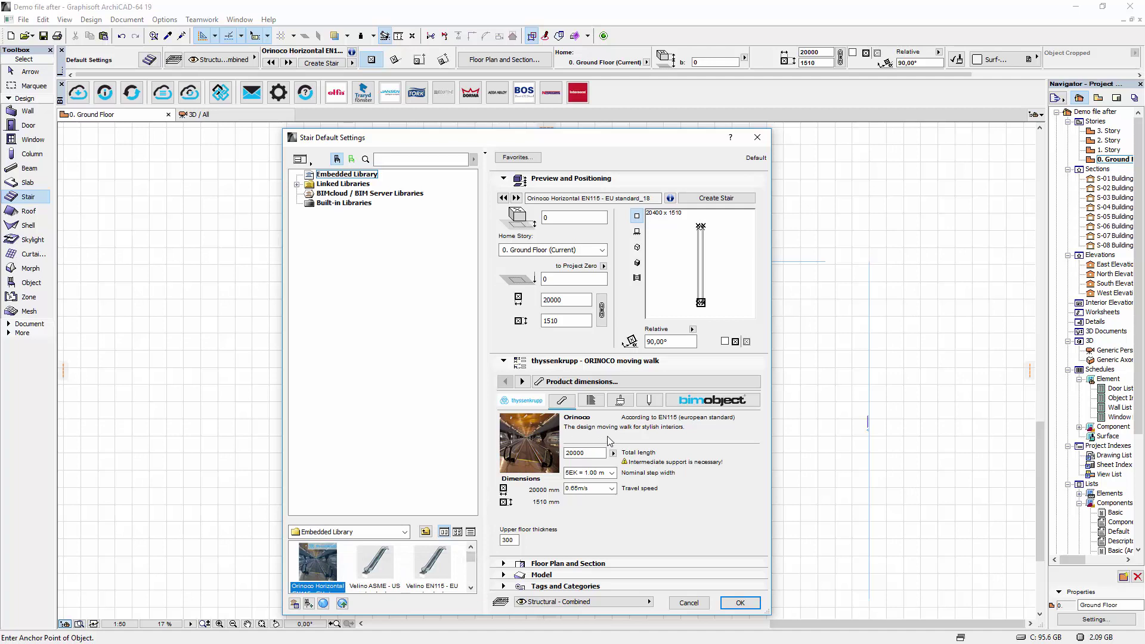
left_click(613, 453)
left_click(614, 455)
Keep the 5EK = 1.00 m step width, 0.65 m/s speed and 300 upper floor thickness.
left_click(611, 472)
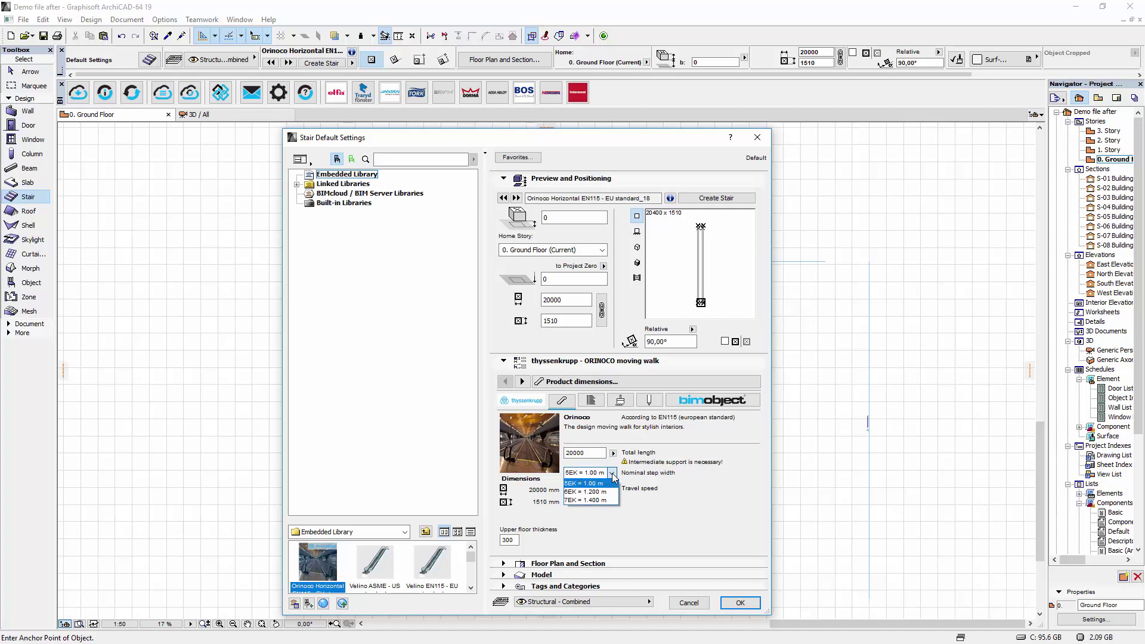
left_click(612, 474)
left_click(611, 488)
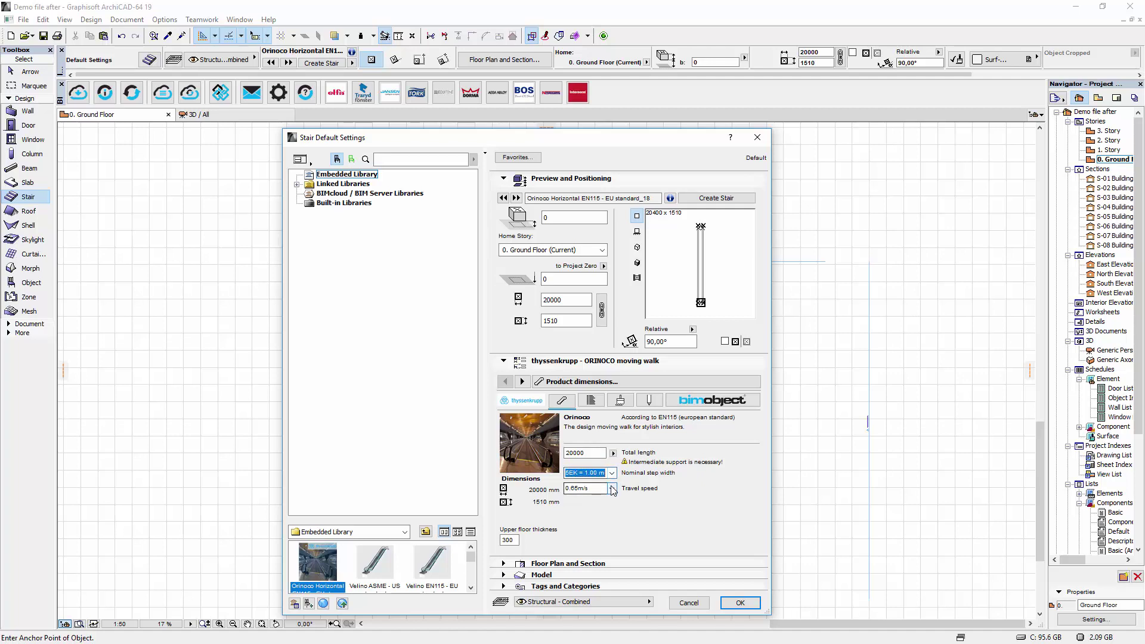
left_click(612, 489)
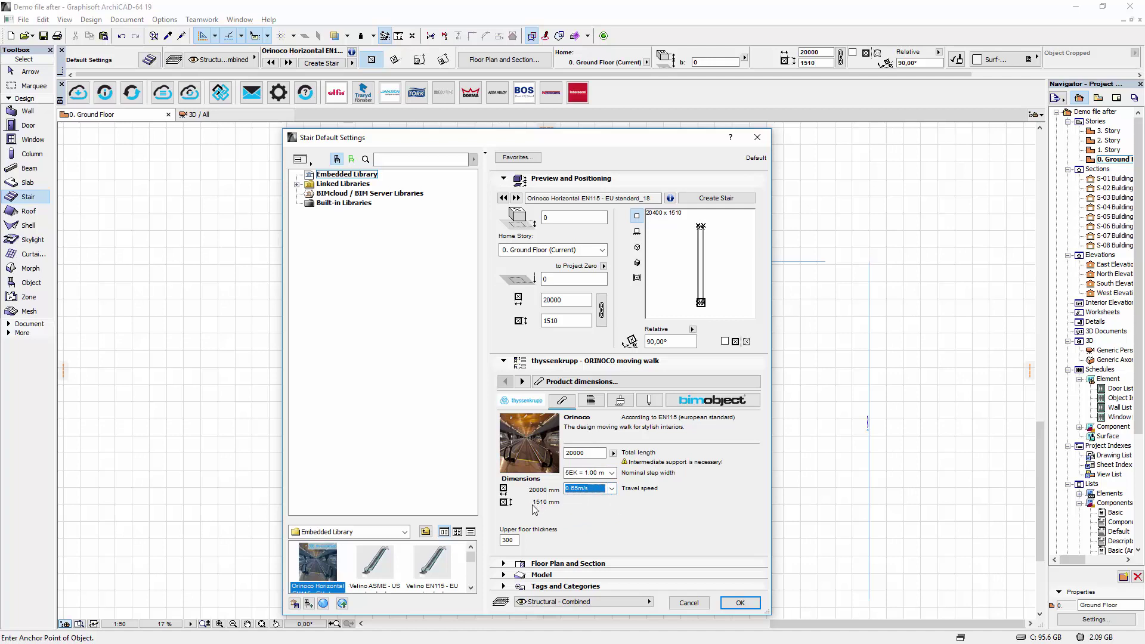
left_click(508, 539)
left_click(590, 401)
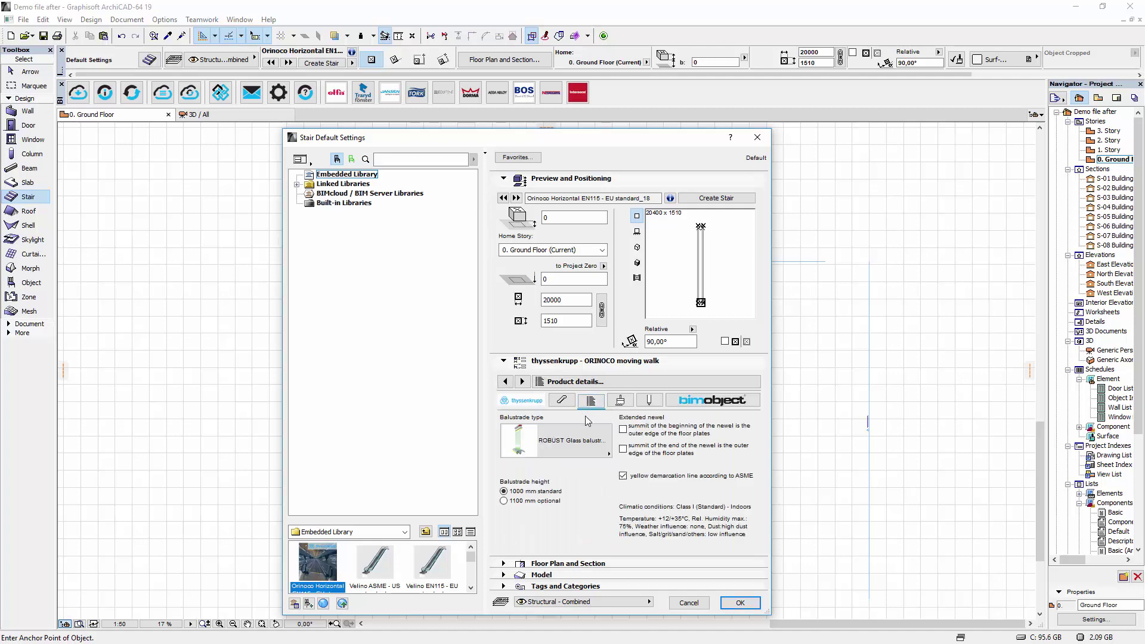
Keep the ROBUST Glass balustrade, then review surface materials and the Simple 3D representation settings.
left_click(592, 442)
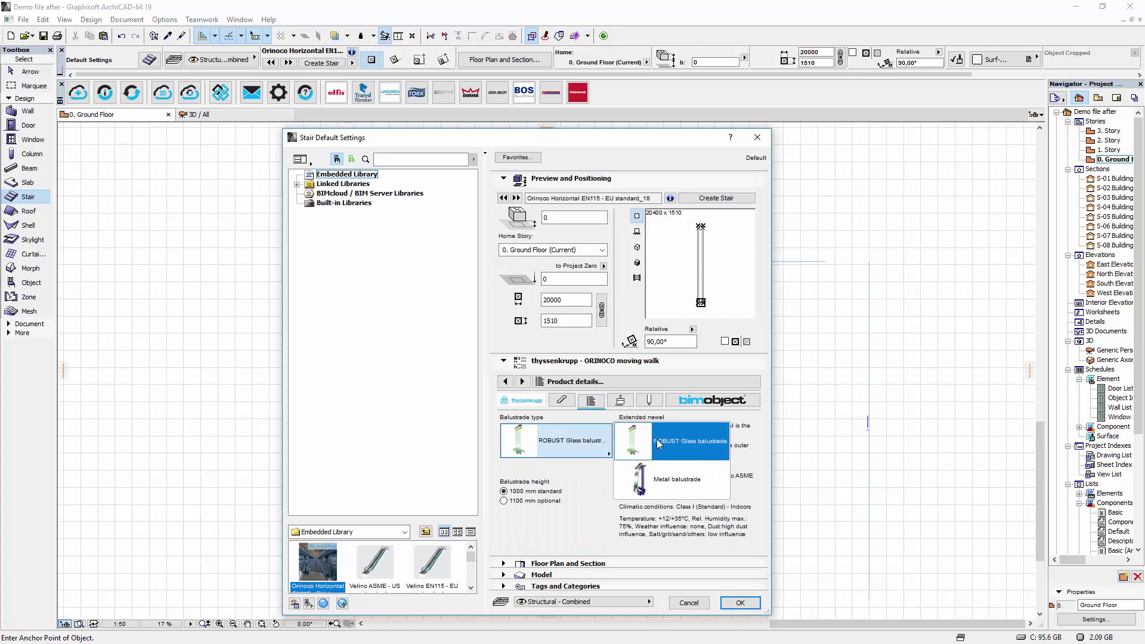
left_click(664, 456)
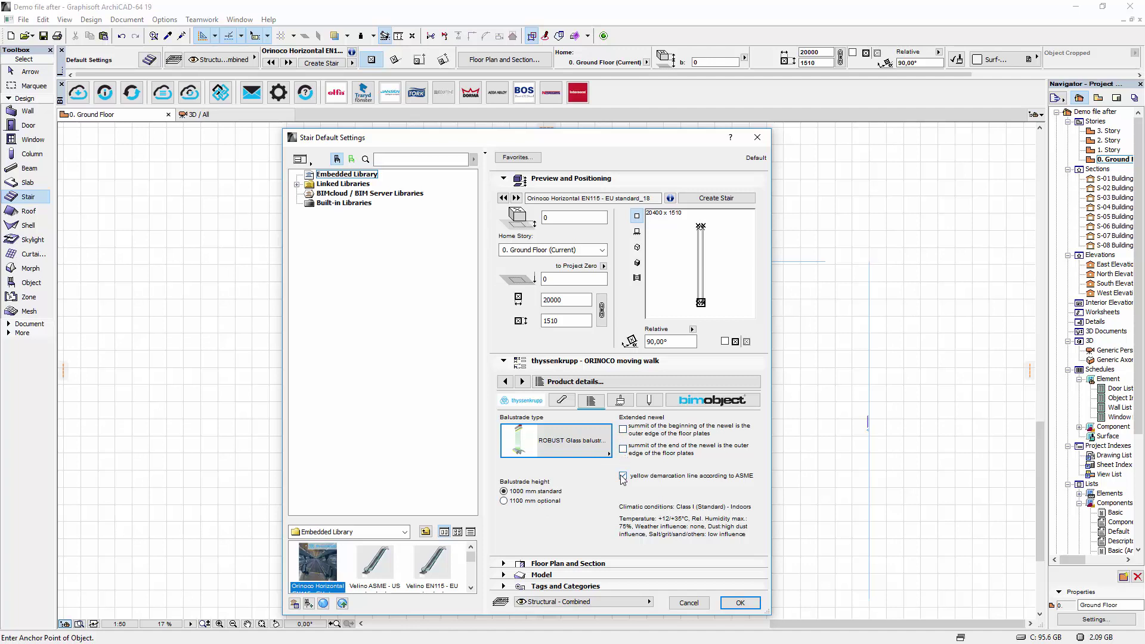
left_click(620, 401)
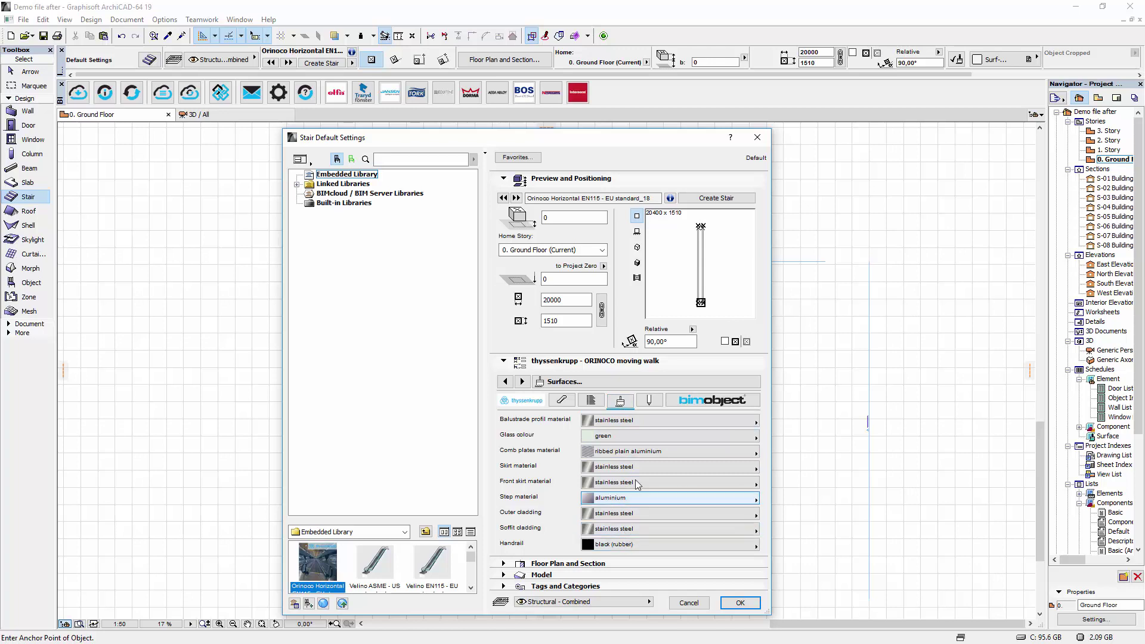
left_click(648, 402)
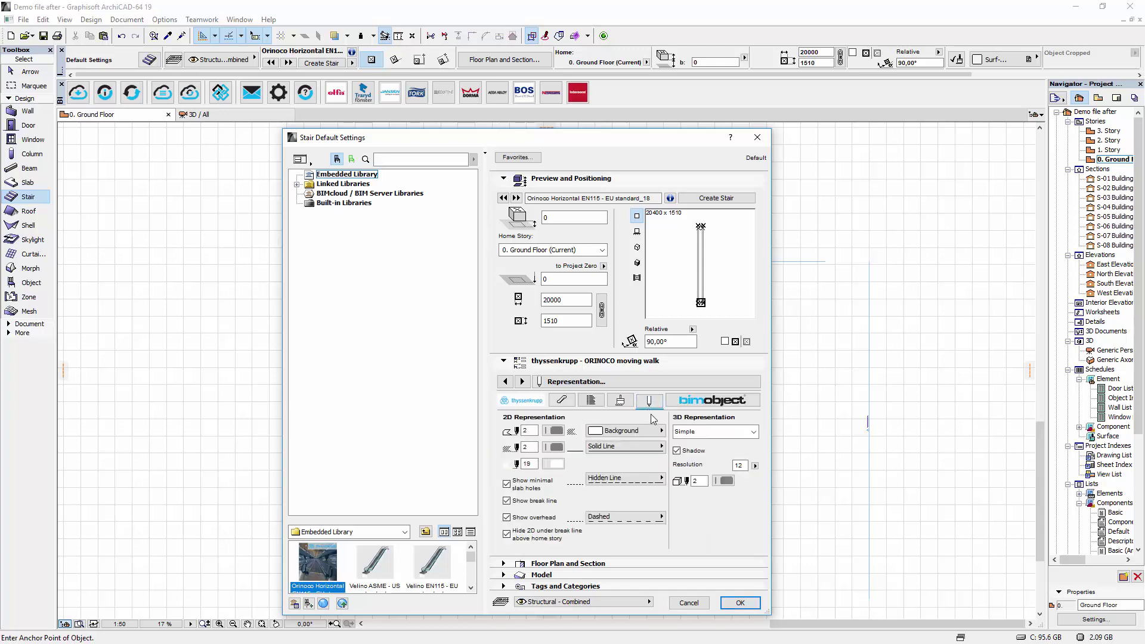
Review the bimobject product information, keep base elevation 0 and confirm the Stair defaults.
left_click(708, 403)
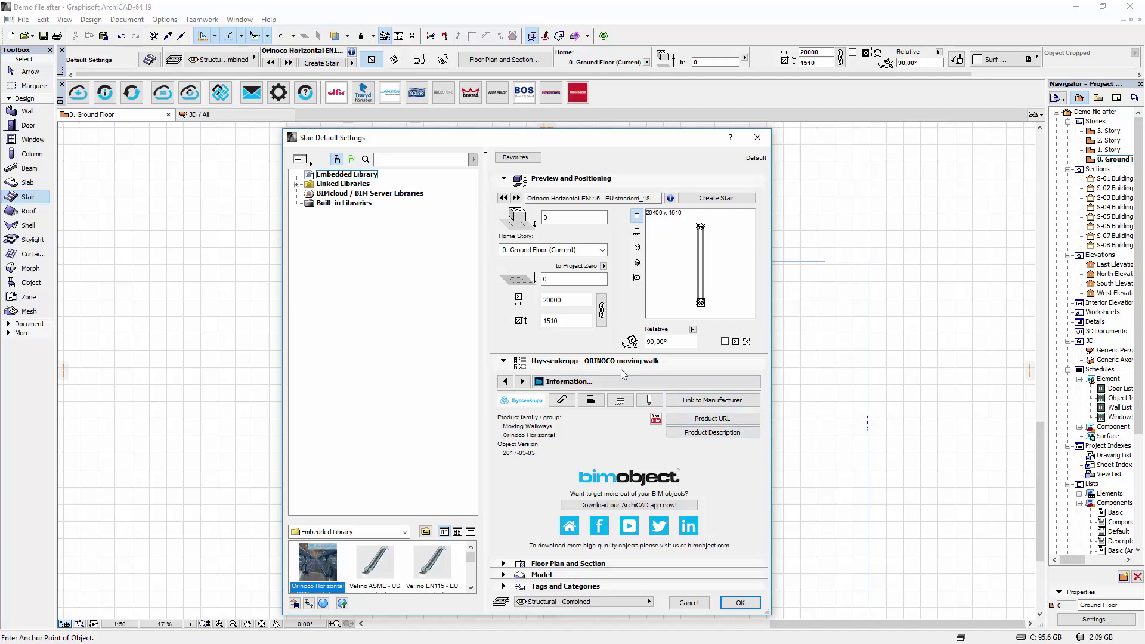
double_click(552, 276)
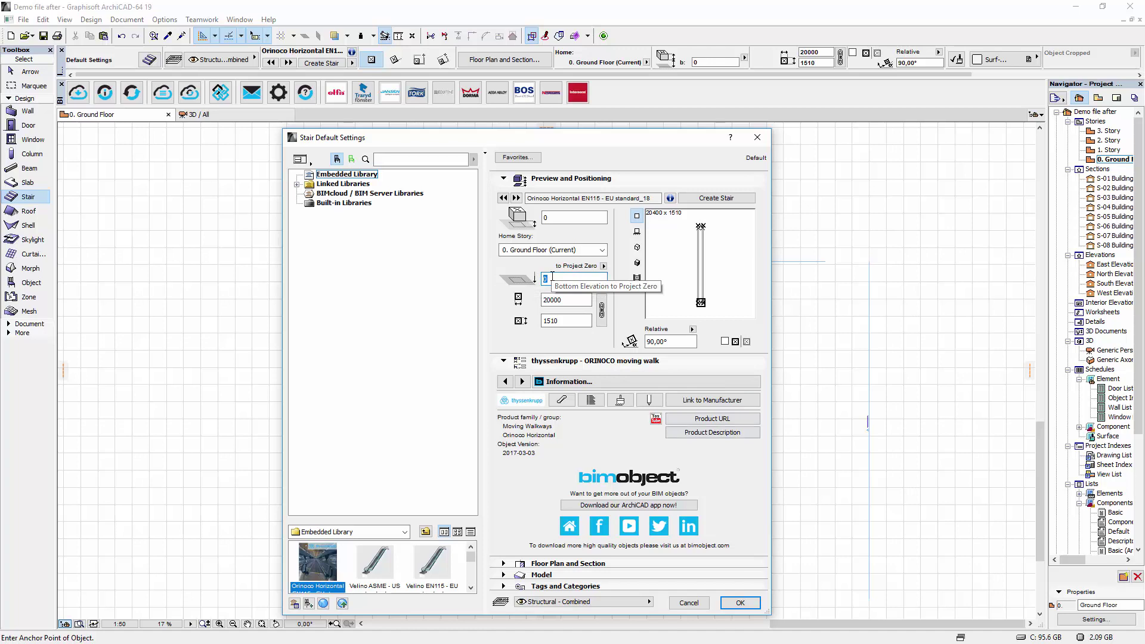
left_click(737, 603)
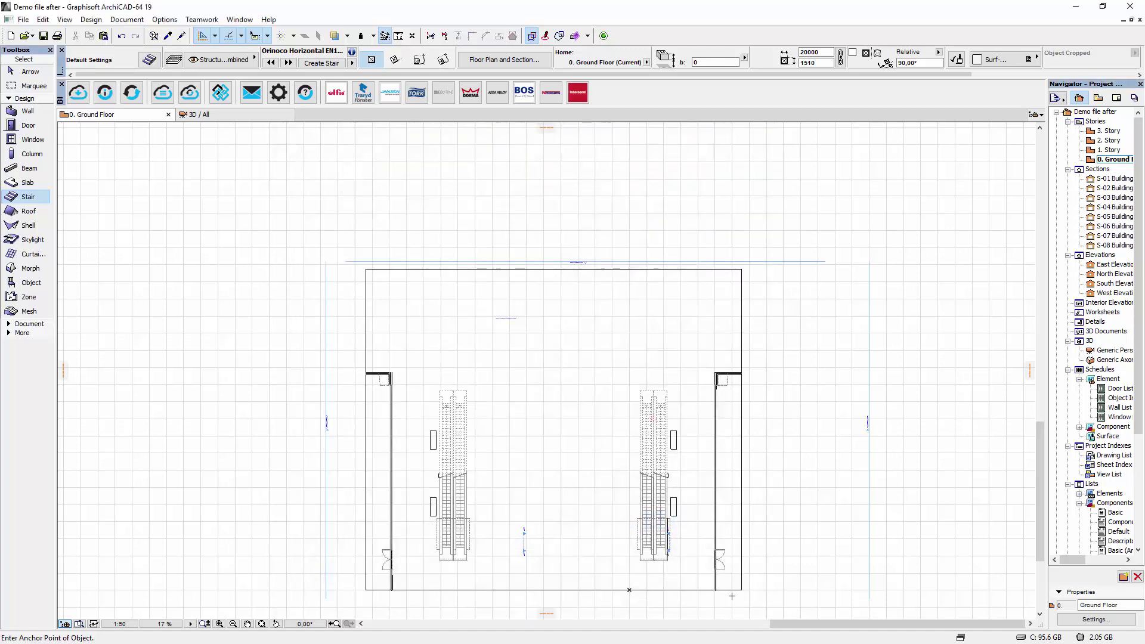
Place the new moving walk on the plan and orbit the 3D view around the escalators.
left_click(540, 476)
left_click(540, 475)
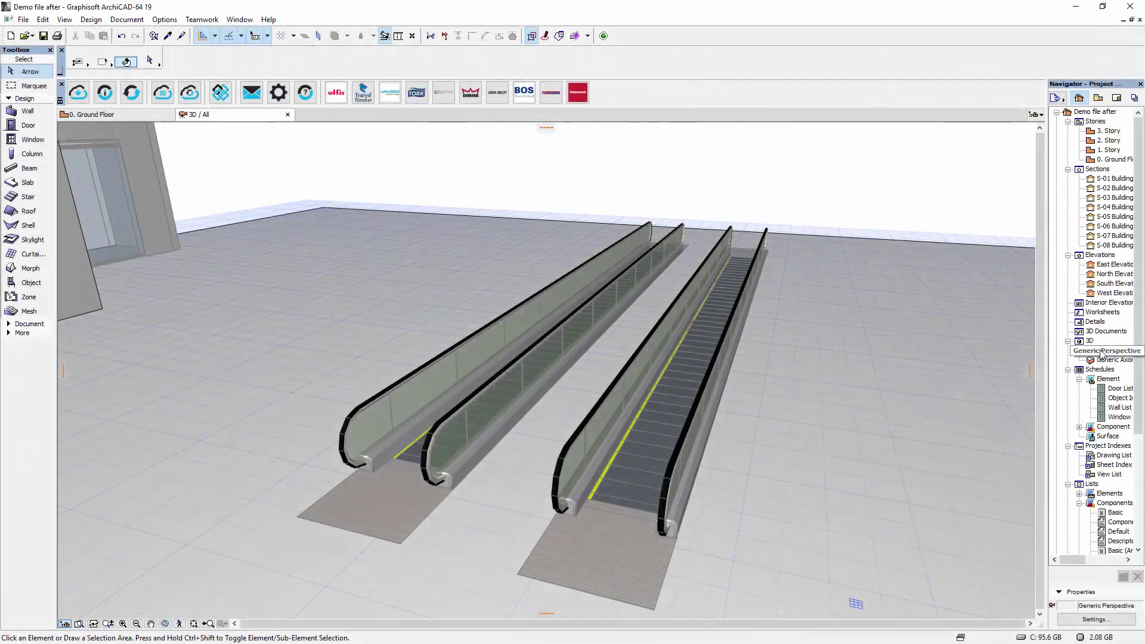
middle_click_drag(661, 409, 1025, 388, "shift")
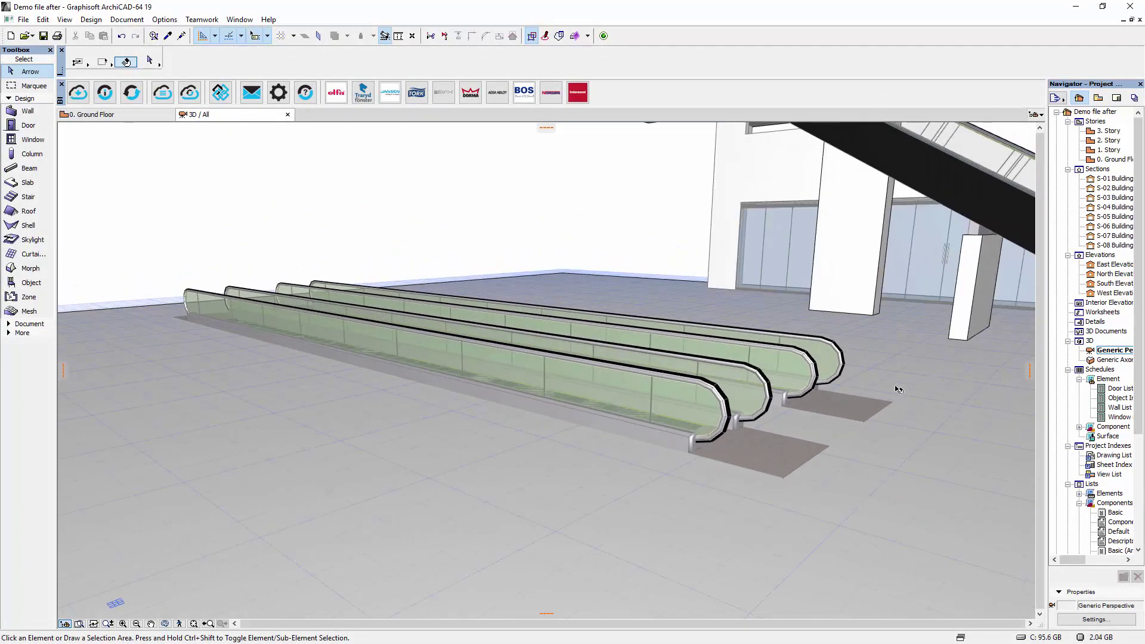
middle_click_drag(918, 371, 728, 300, "shift")
Open the VICTORIA escalator's settings and check its 5001 preset floor height.
double_click(728, 300)
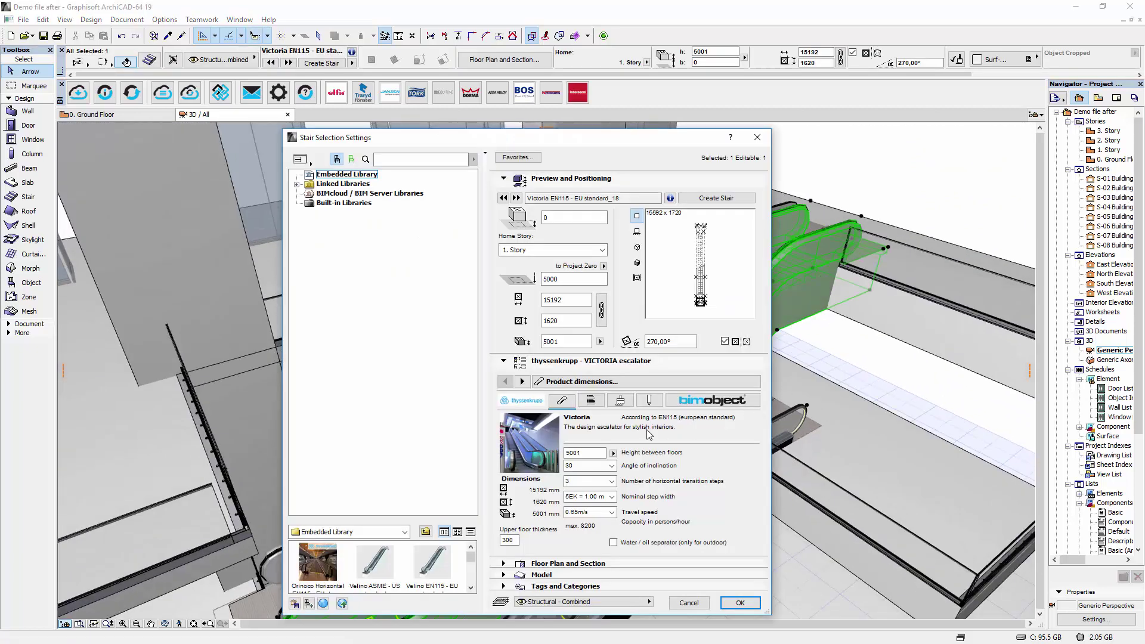
left_click(613, 453)
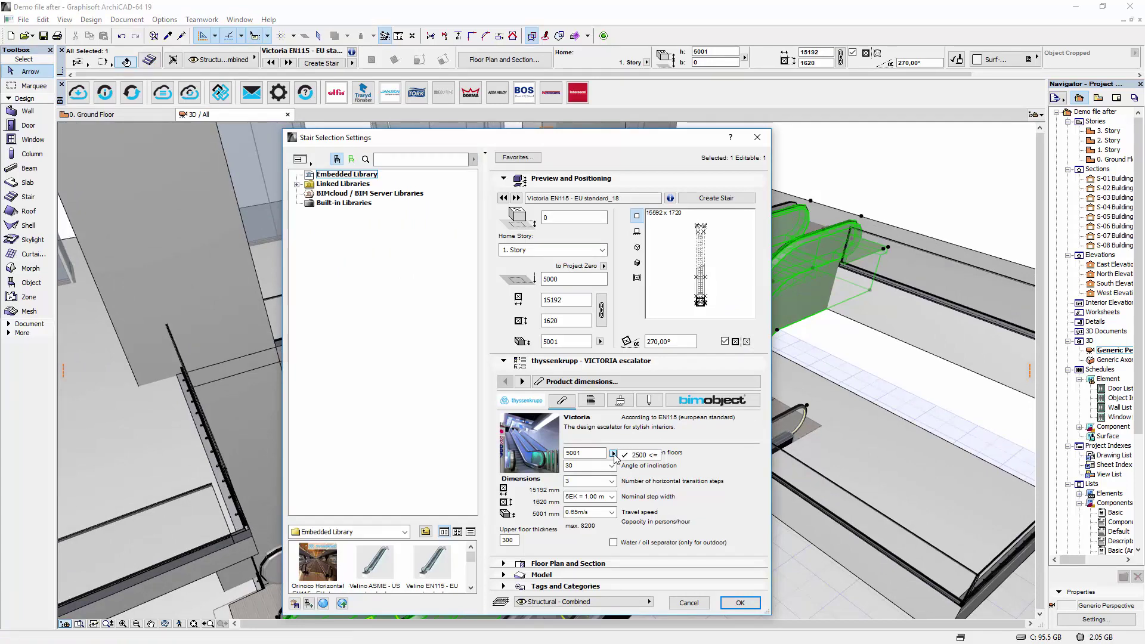
left_click(613, 454)
Keep 30° inclination, 3 transition steps, 5EK = 1.00 m width and 0.65 m/s speed.
left_click(611, 465)
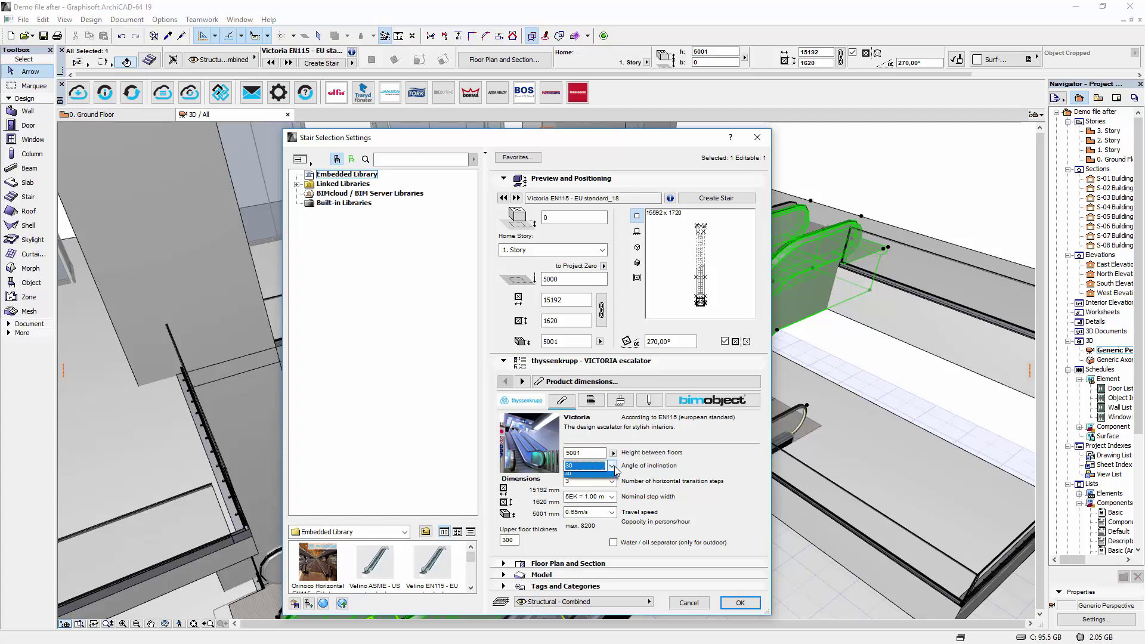
left_click(612, 475)
left_click(611, 481)
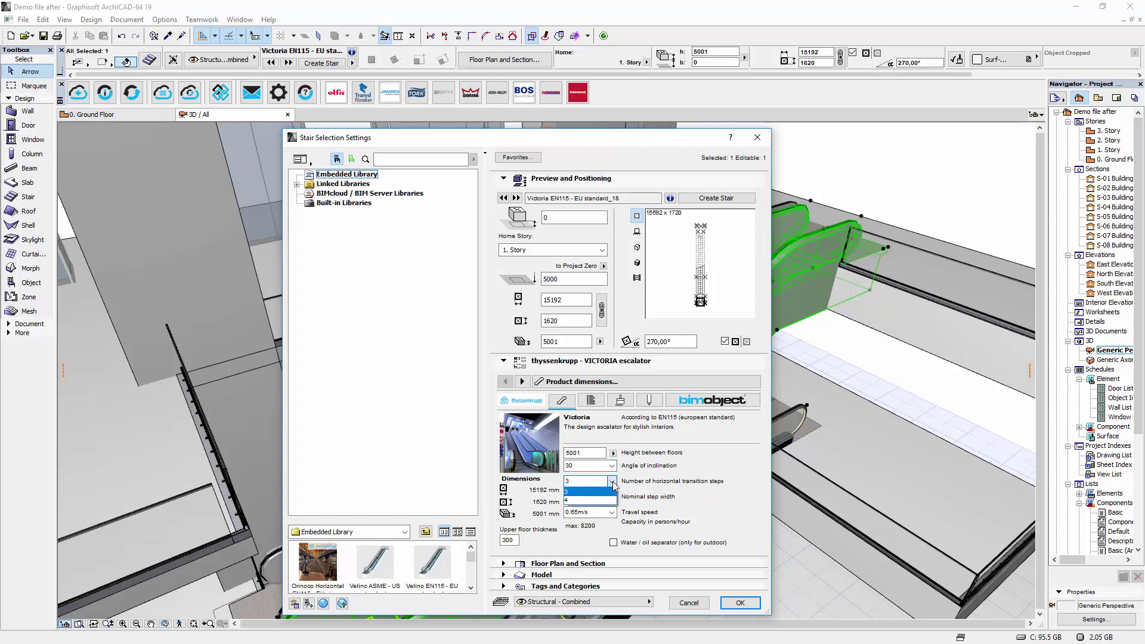
left_click(613, 483)
left_click(612, 497)
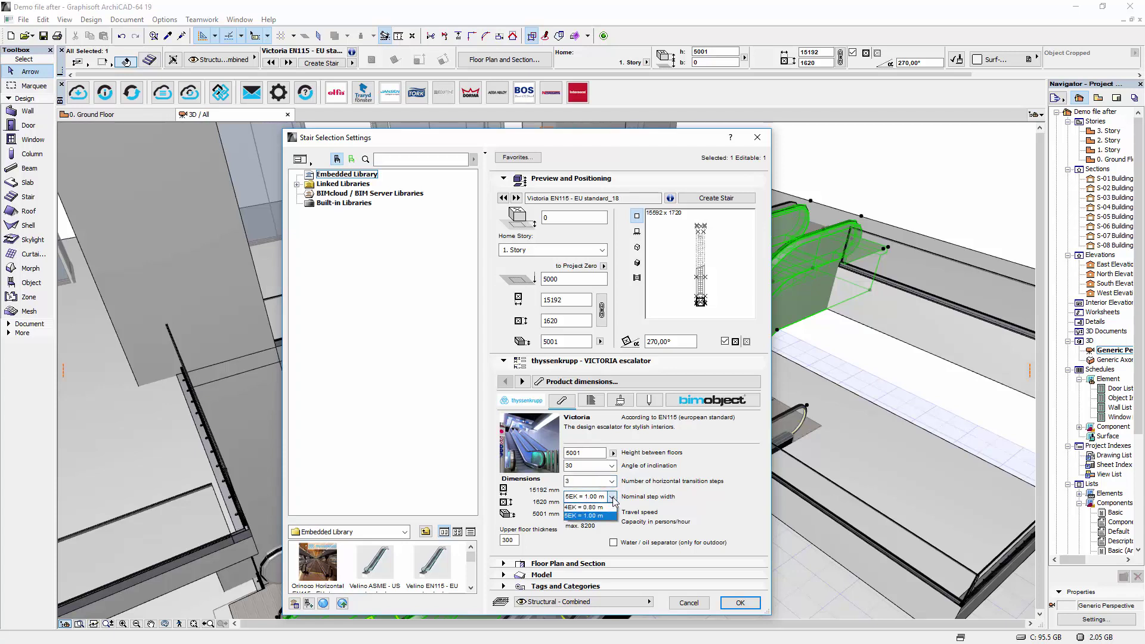
left_click(611, 512)
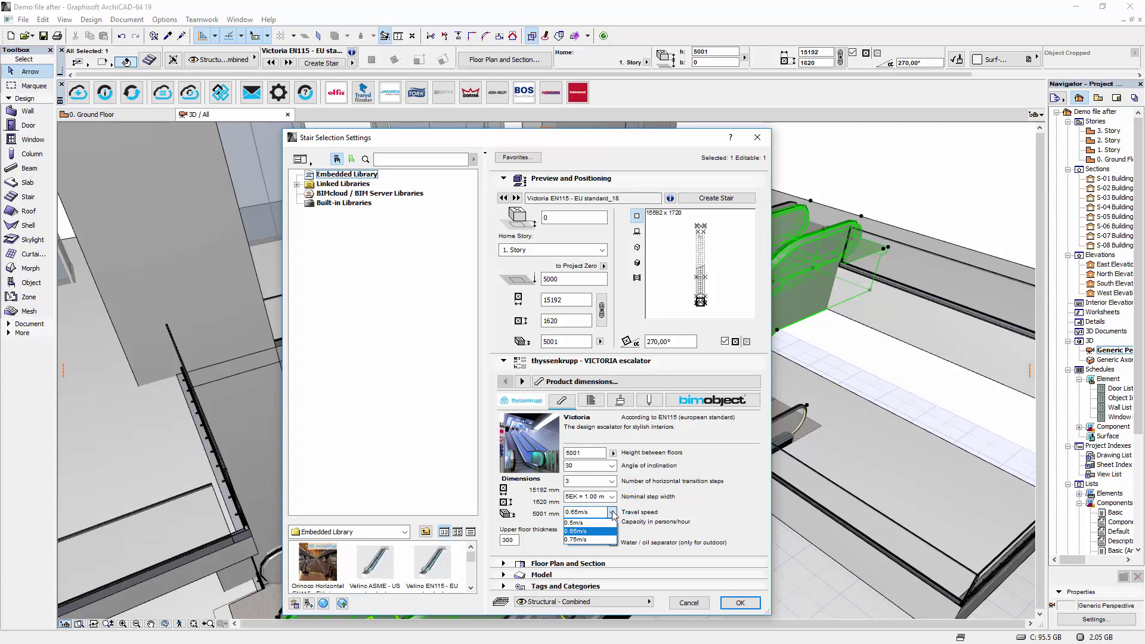
left_click(612, 513)
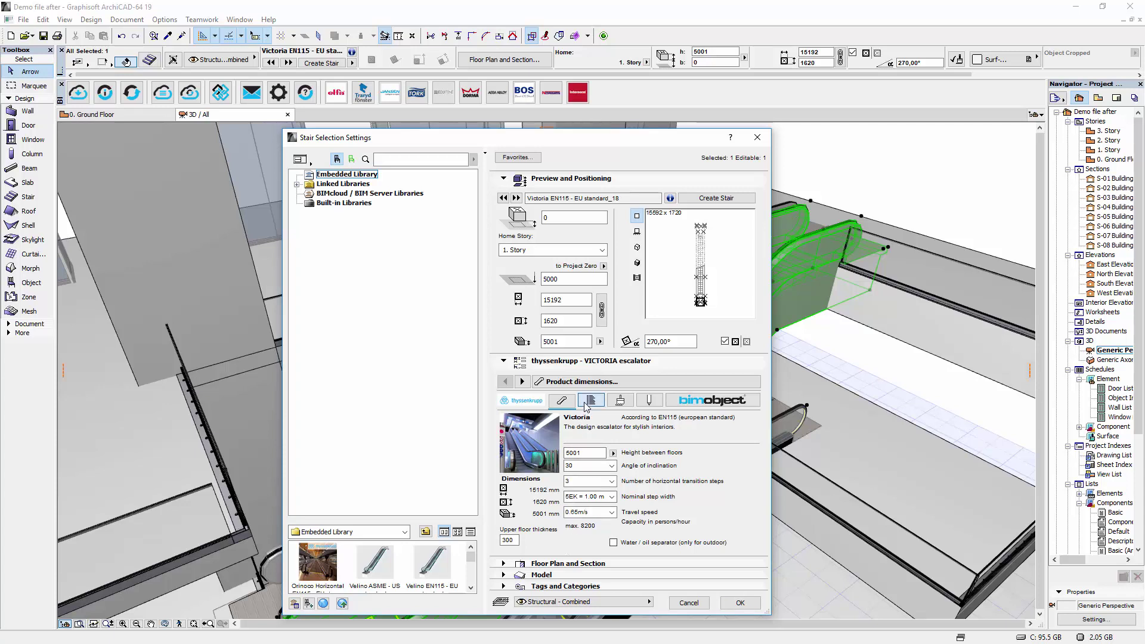
Give the VICTORIA escalator a ROBUST Glass balustrade with the yellow ASME demarcation line.
left_click(587, 402)
left_click(583, 442)
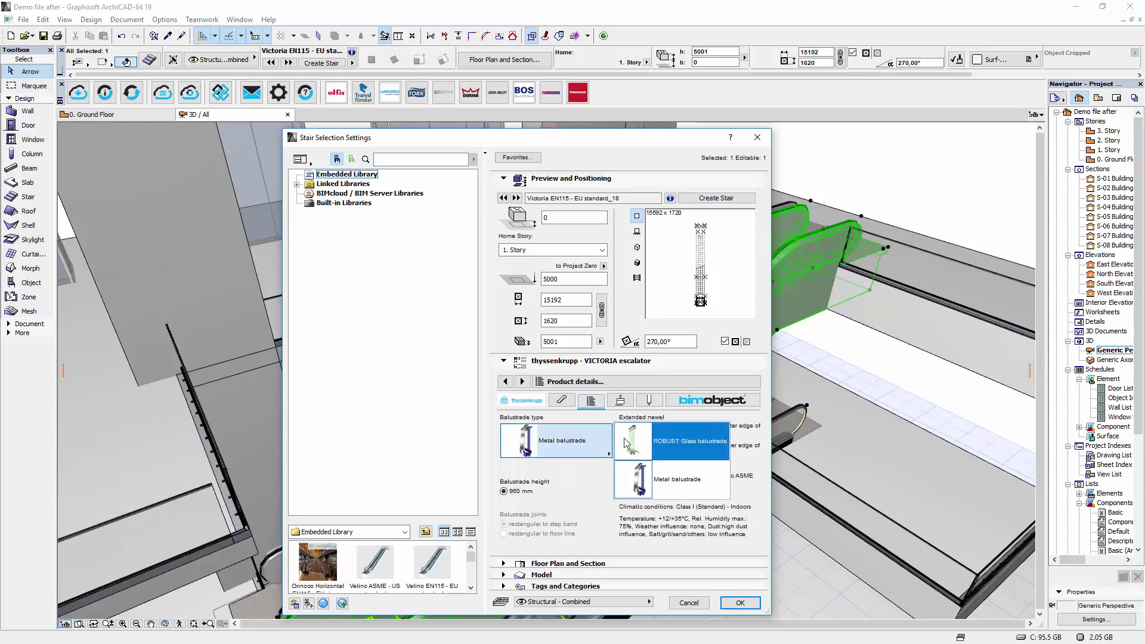
left_click(652, 442)
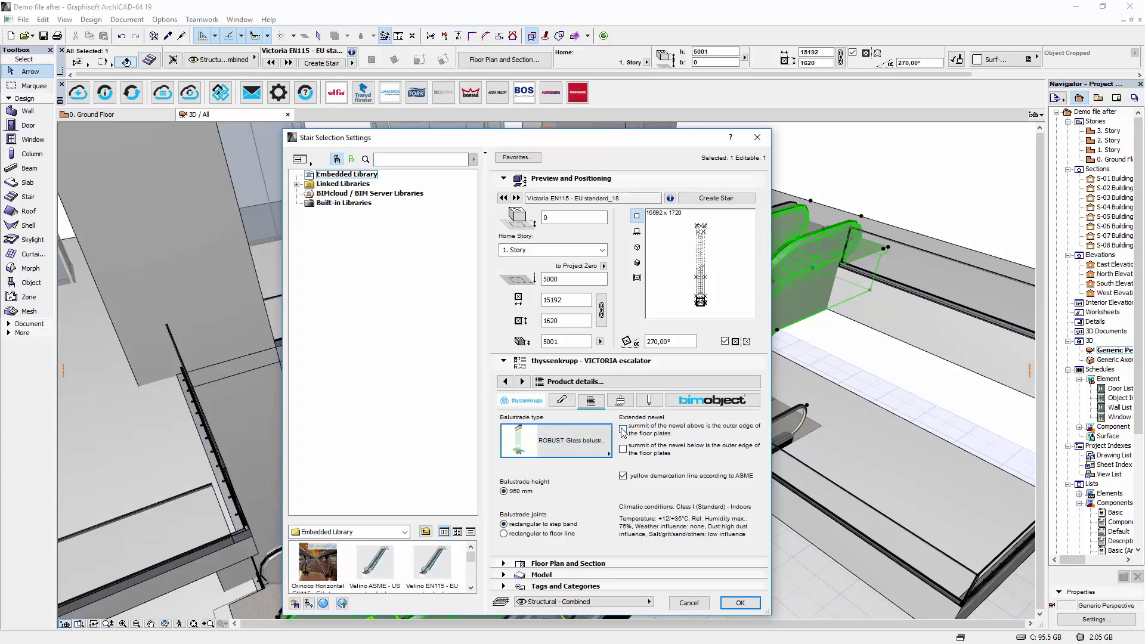
left_click(623, 475)
left_click(620, 400)
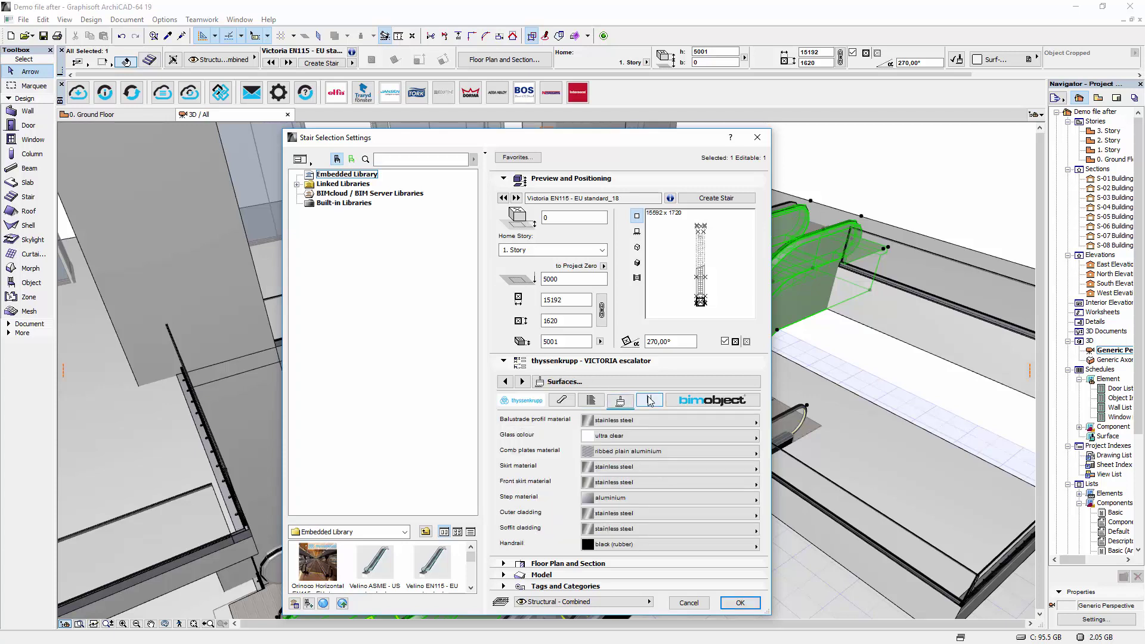
left_click(650, 400)
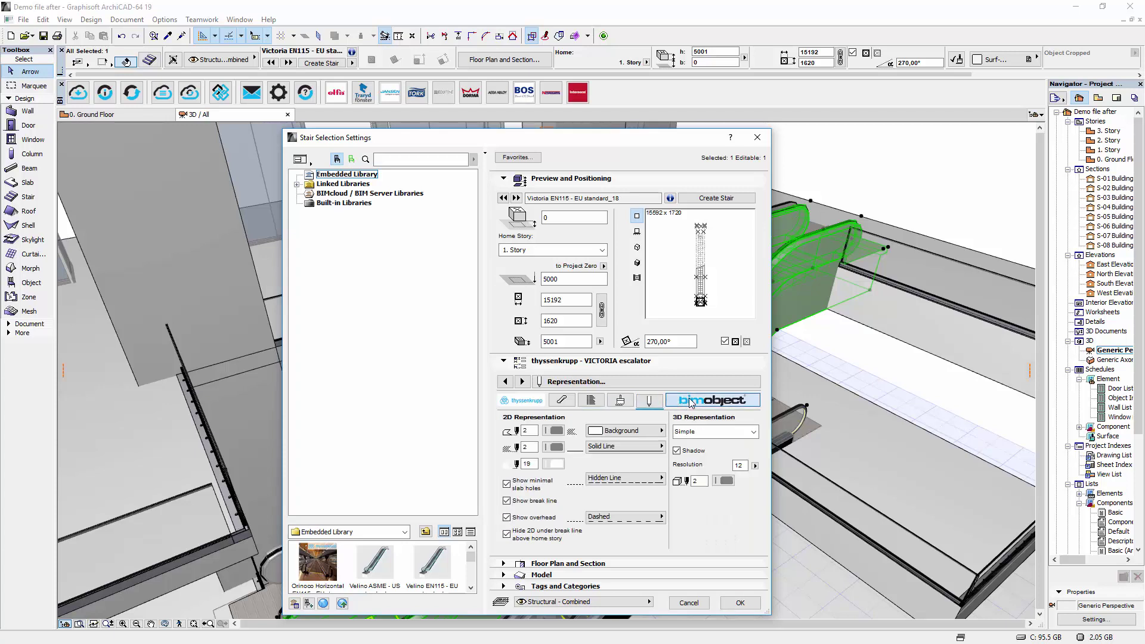